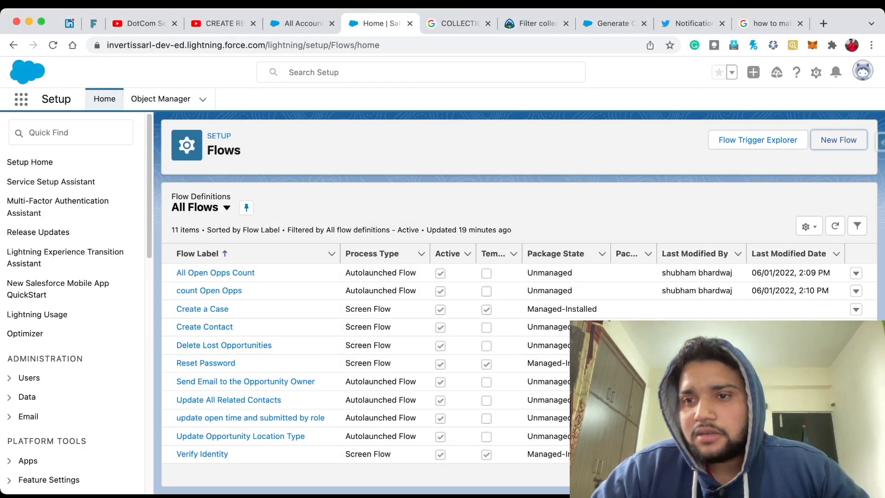
Step: Create a new autolaunched flow using the auto-layout canvas
left_click(839, 139)
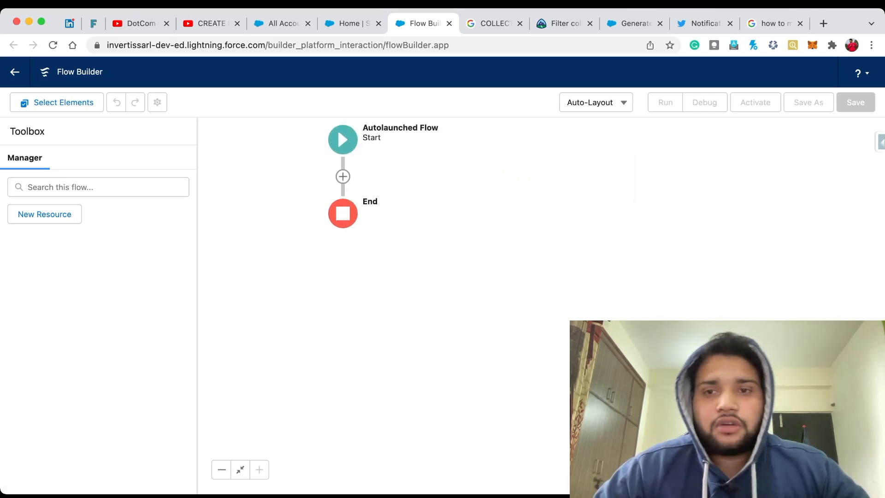
left_click(343, 176)
scroll(343, 295, "down", 3)
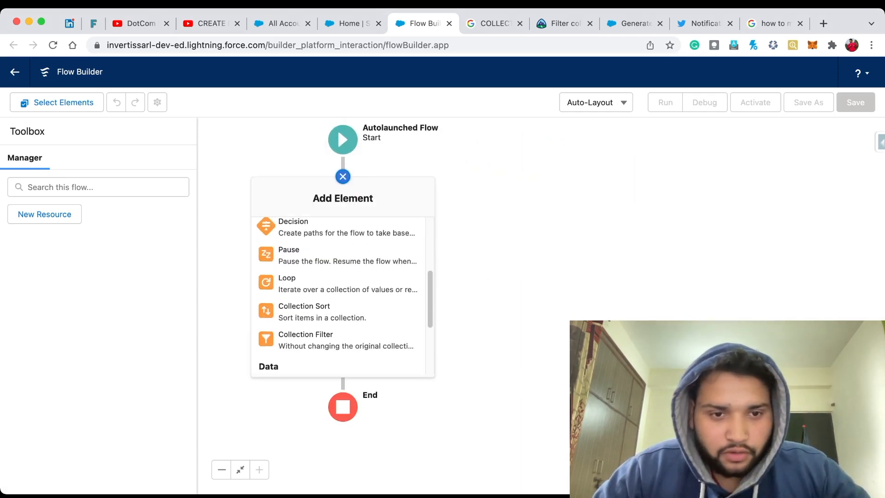
scroll(341, 295, "down", 3)
scroll(341, 295, "up", 1)
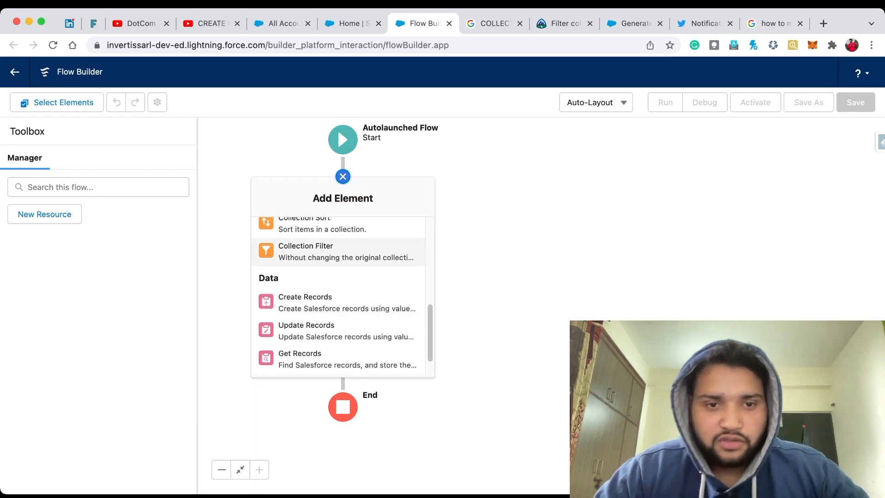
left_click(323, 252)
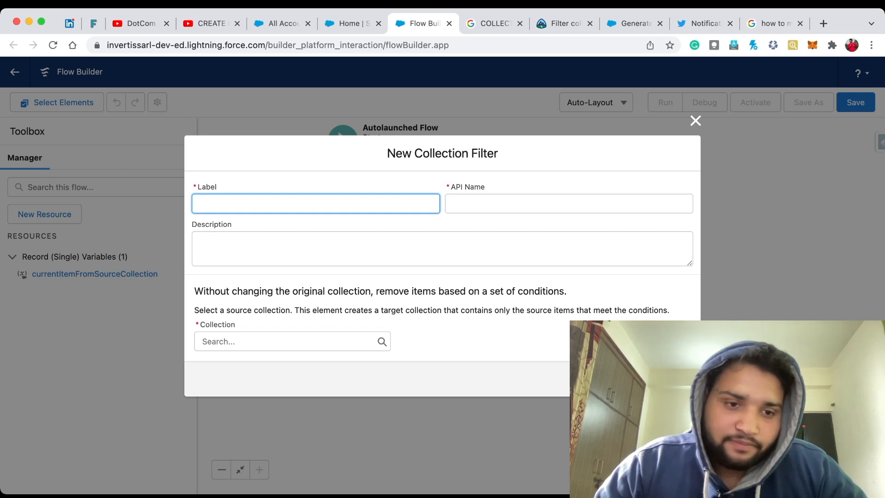
left_click(286, 342)
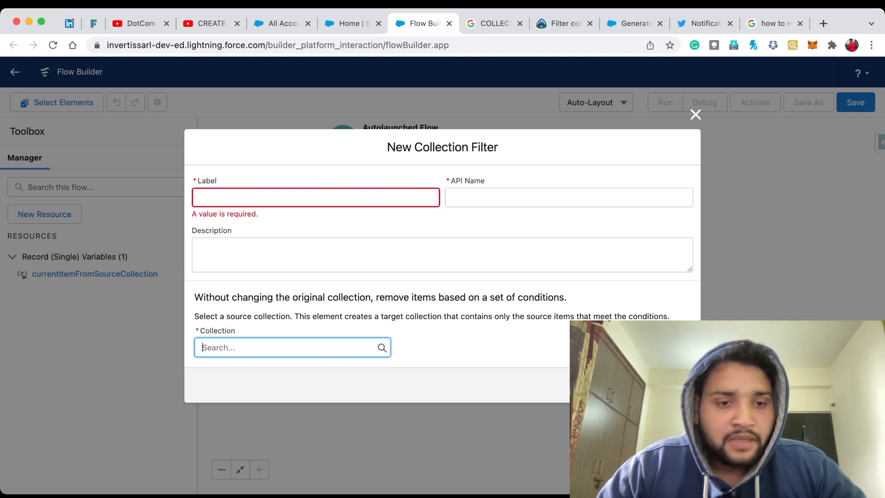
double_click(443, 344)
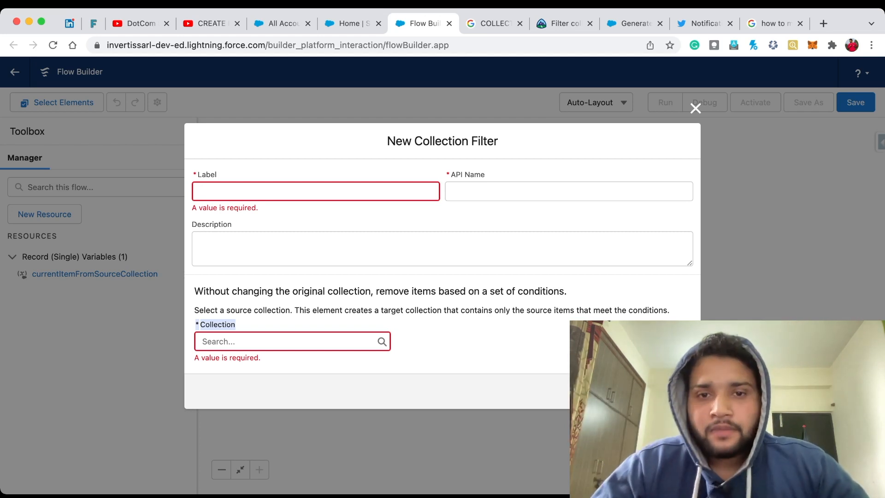
left_click(249, 325)
key("Escape")
Step: Add a Get Records element labelled "All Accounts" after the flow's start and set its object to Account
left_click(343, 177)
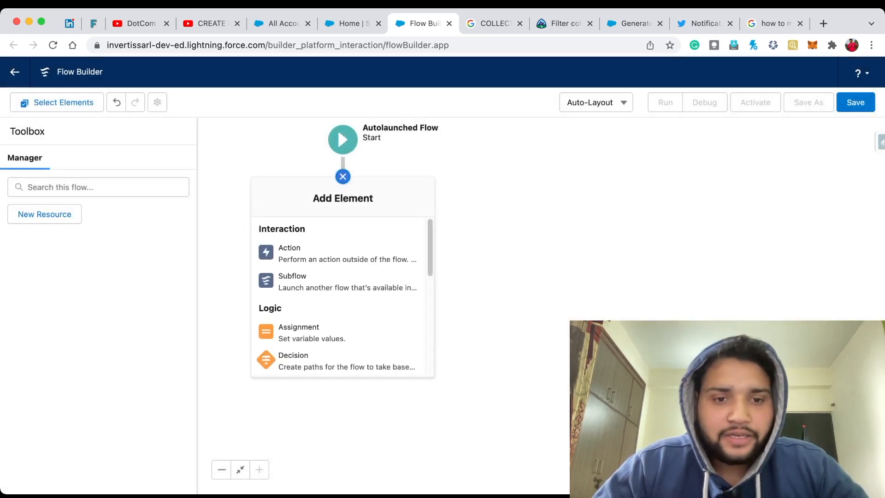
scroll(342, 295, "down", 5)
left_click(293, 332)
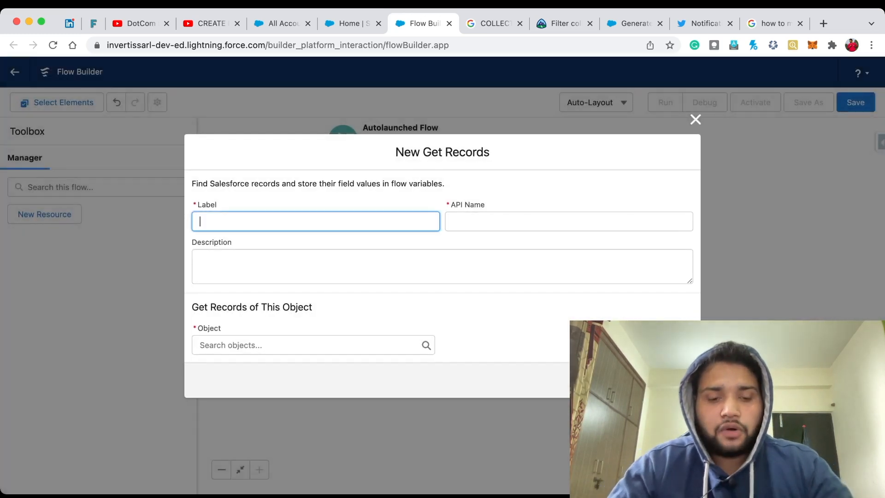
type("All ")
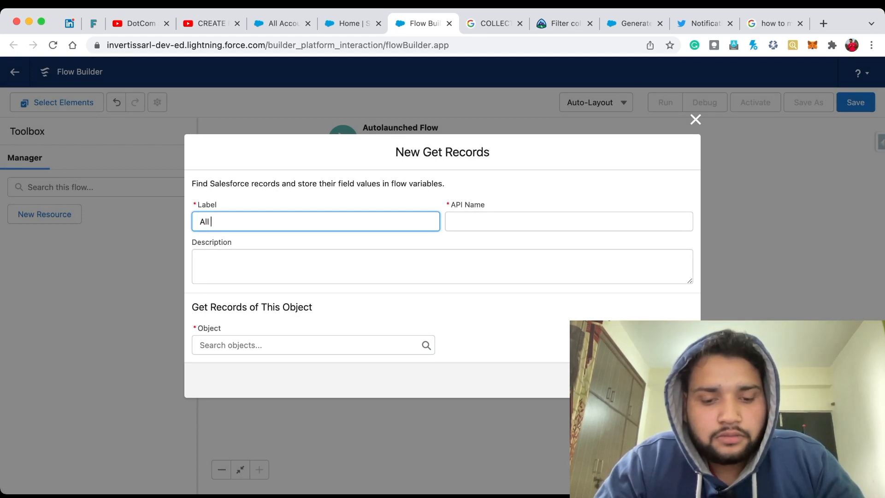
type("Accounts")
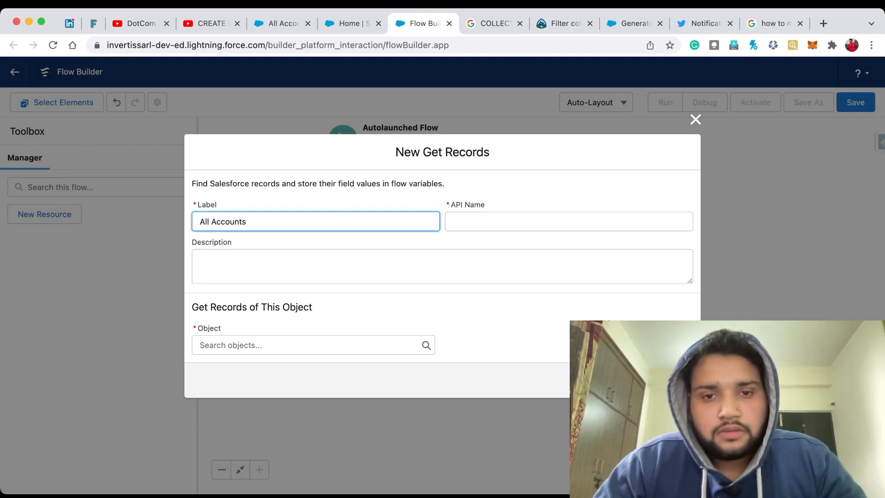
key("Tab")
key("Tab")
key("Tab")
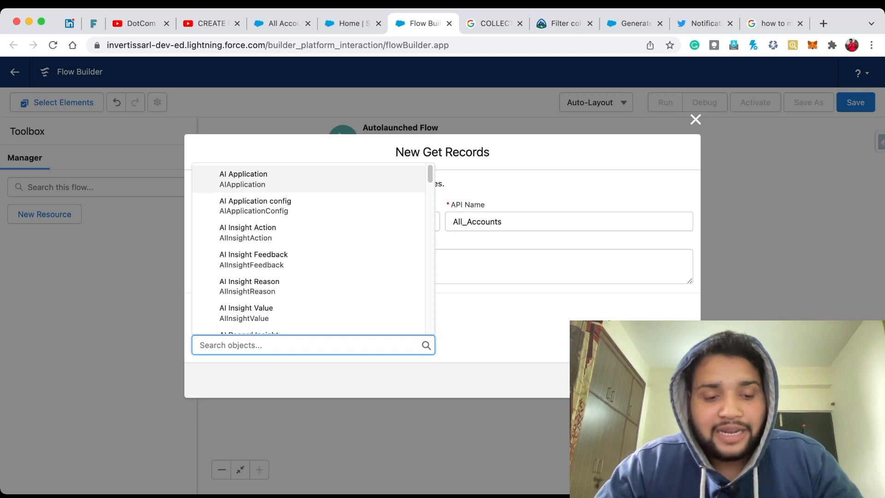
type("Account")
key("Return")
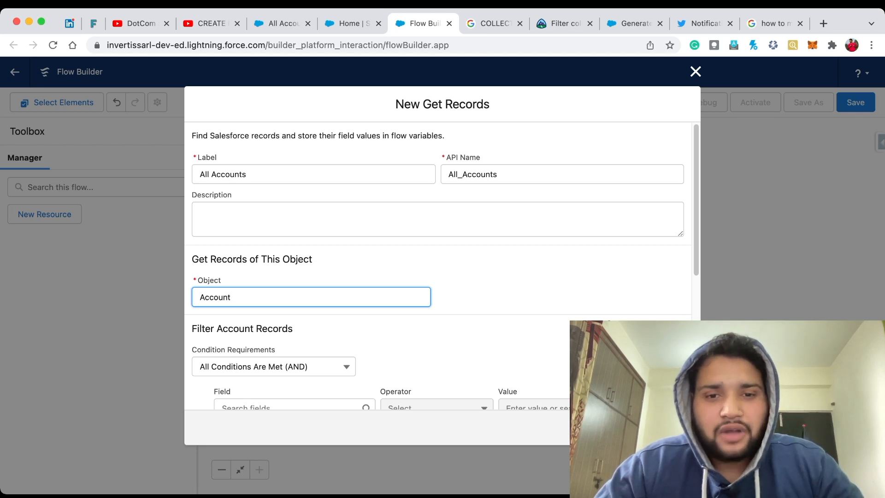
Step: Filter the Account records on the condition AnnualRevenue Equals 10000
scroll(438, 266, "down", 2)
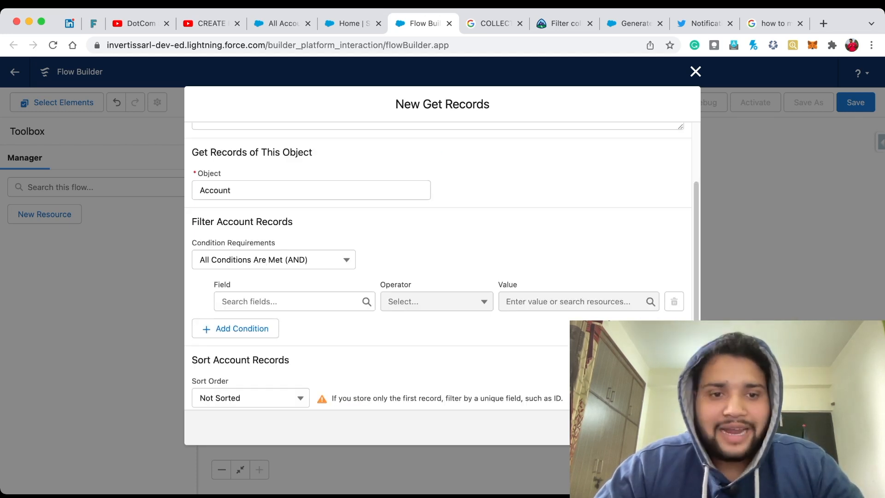
left_click(288, 301)
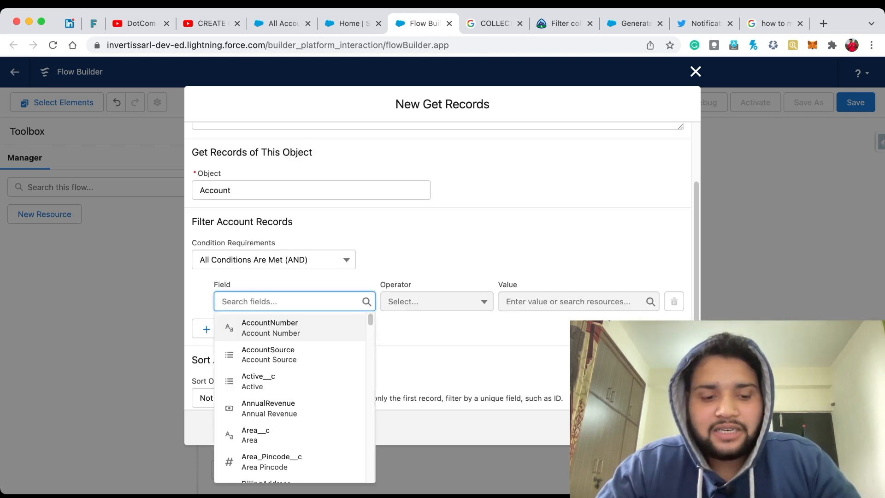
type("Annu")
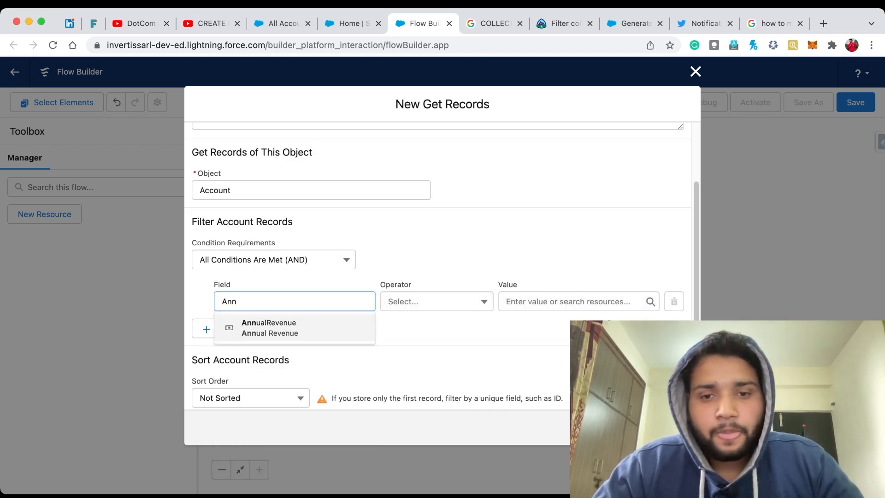
key("Return")
left_click(571, 301)
type("10000")
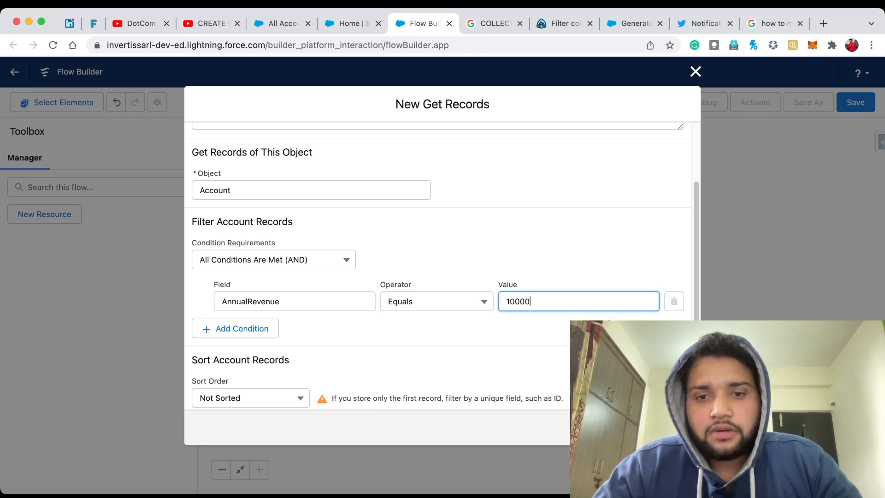
Step: Set the Get Records element to store all records and finish creating it
scroll(438, 265, "down", 3)
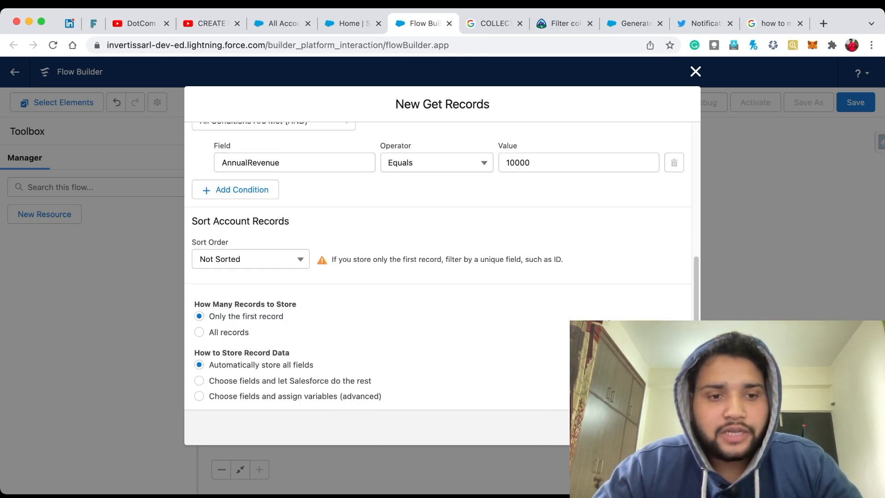
left_click(200, 332)
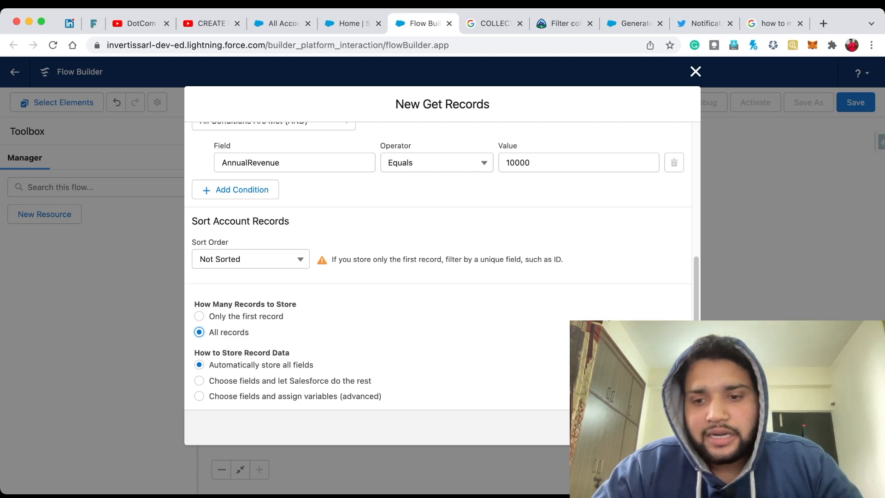
left_click(675, 428)
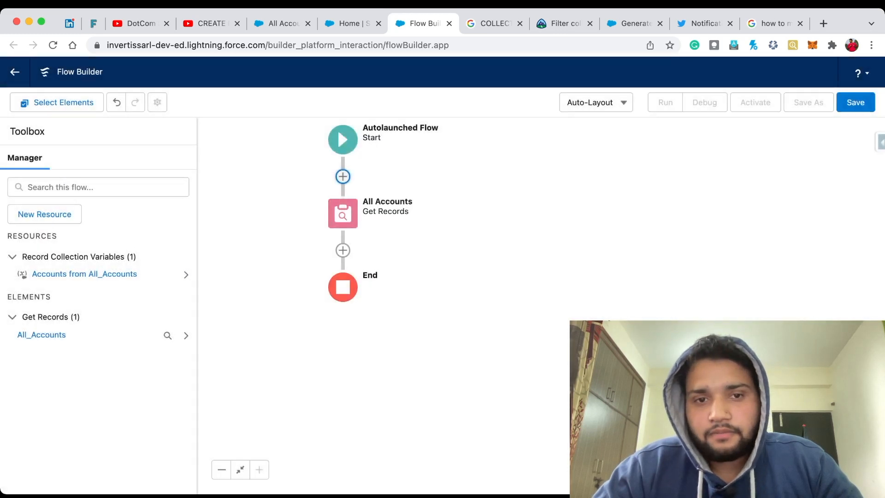
Step: Add a Collection Filter element labelled "All Hot Rating Accounts" after the All Accounts element
left_click(342, 251)
scroll(339, 369, "down", 3)
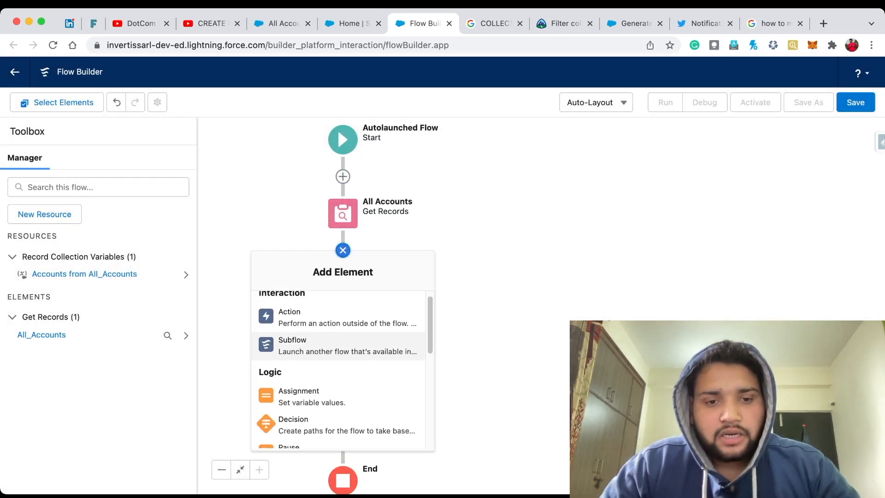
scroll(341, 369, "down", 1)
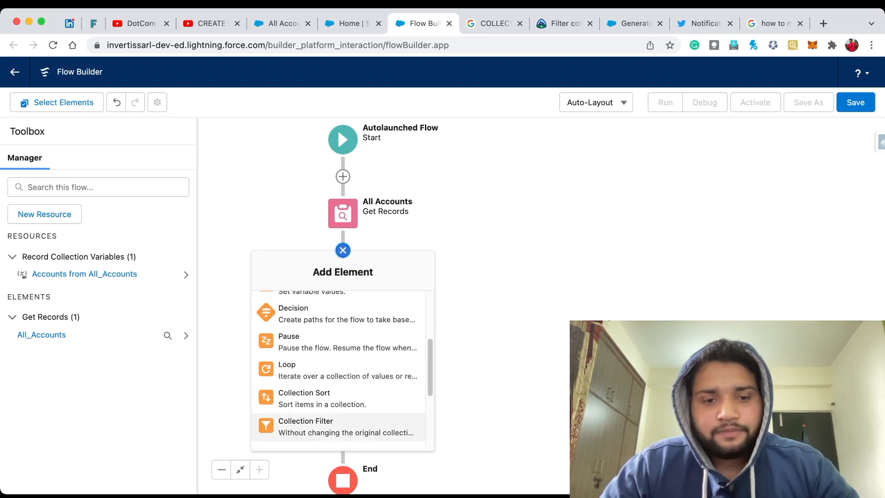
left_click(322, 426)
type("A")
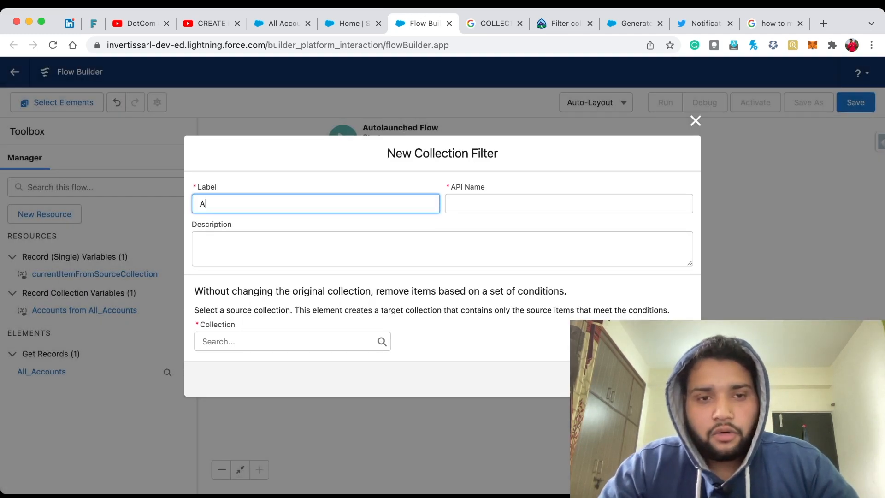
type("ll Hot ")
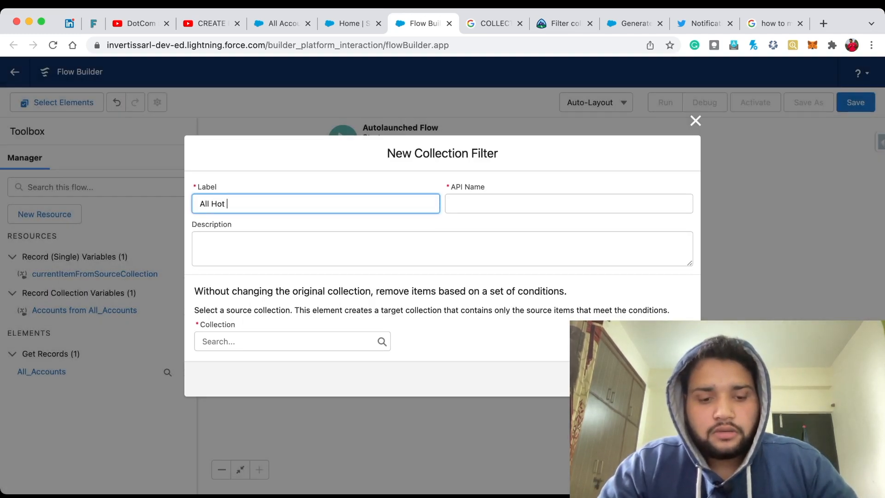
type("Rating A")
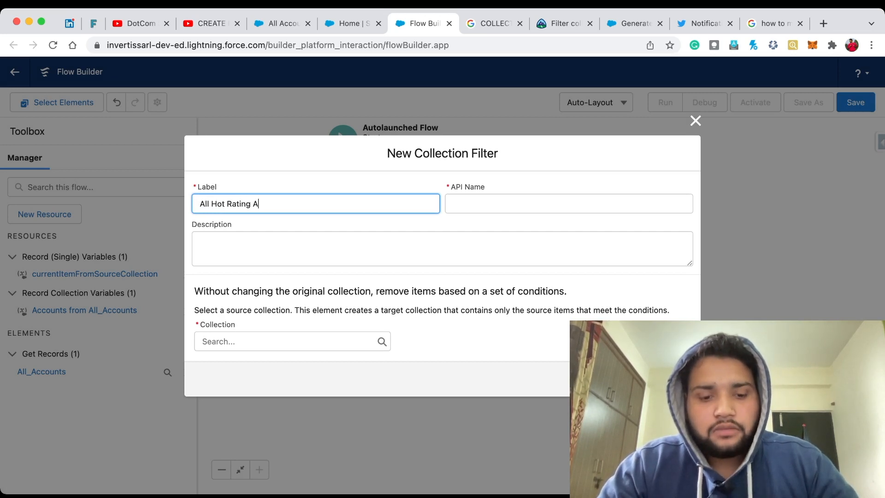
type("ccounts")
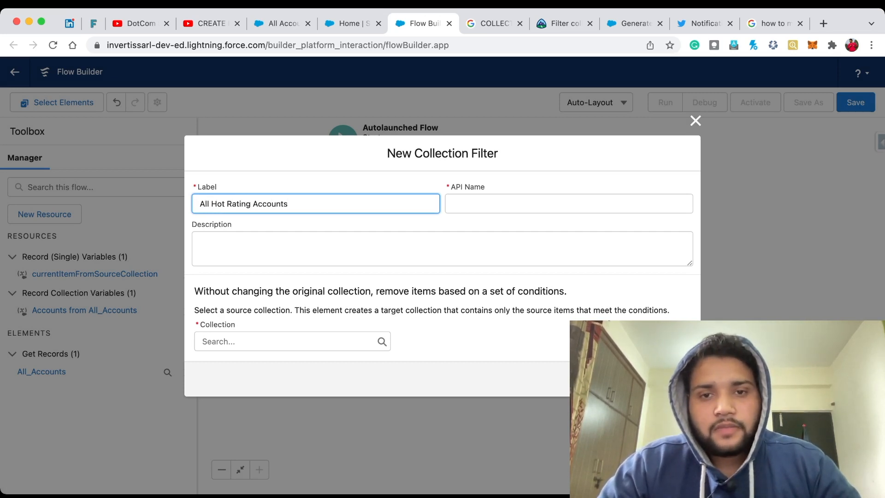
key("Tab")
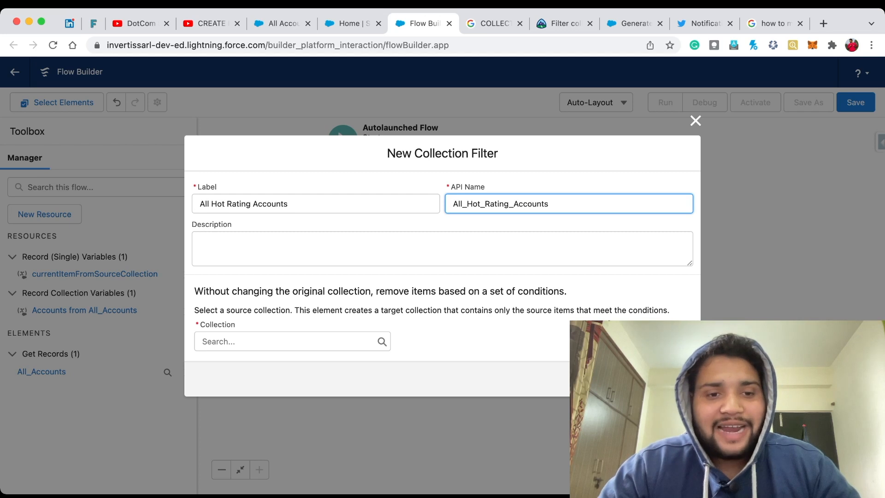
Step: Choose "Accounts from All_Accounts" as the source collection of the Collection Filter
left_click(293, 342)
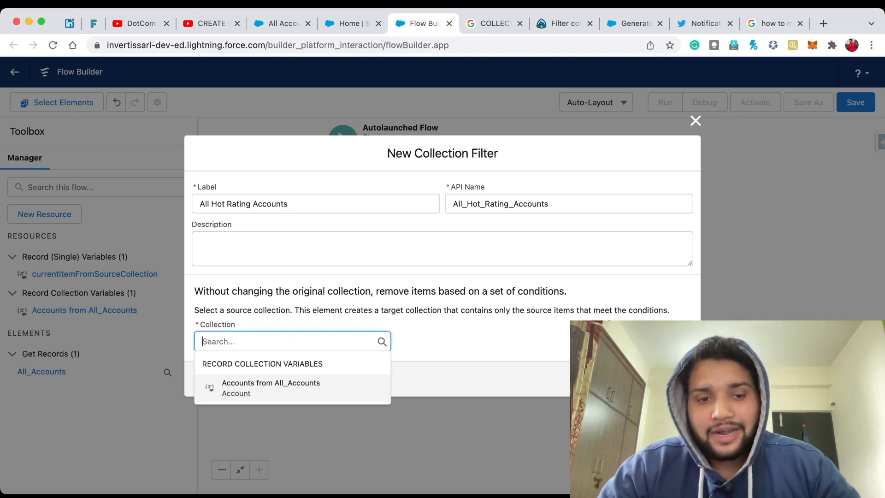
left_click(263, 388)
left_click(452, 314)
scroll(452, 313, "down", 1)
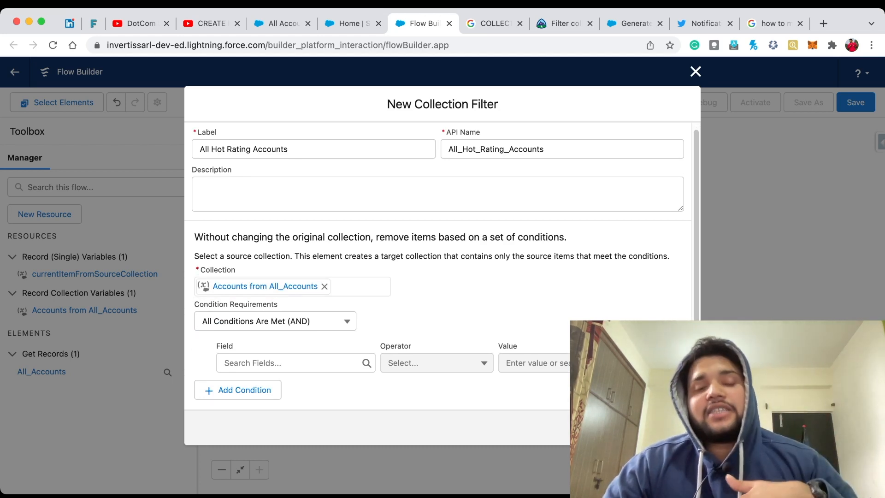
Step: Set the Collection Filter's condition to Rating Equals Hot and finish creating the element
left_click(295, 363)
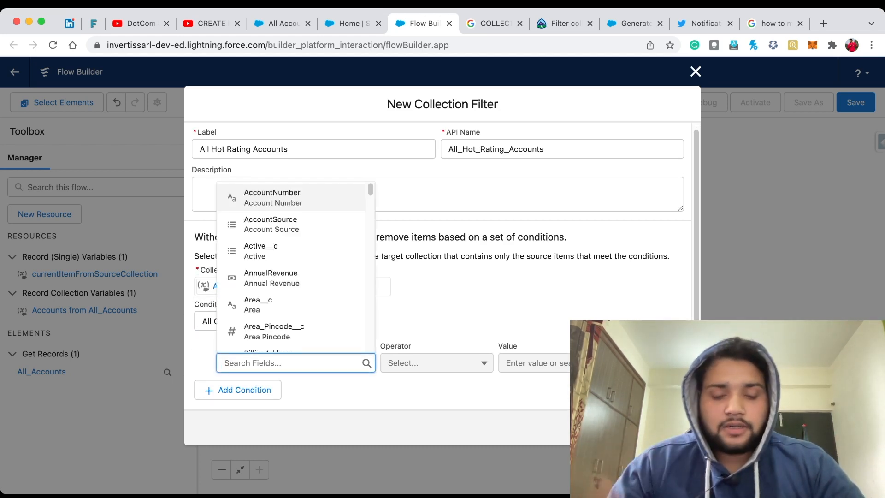
type("rating")
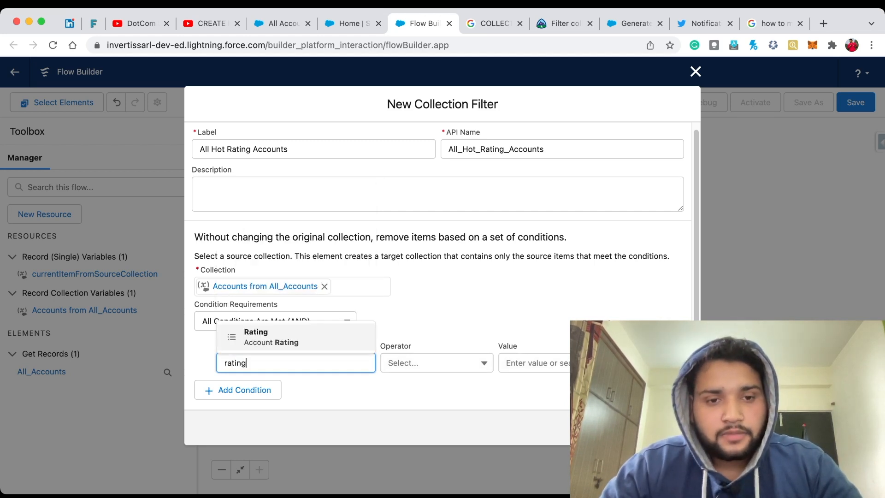
key("Return")
key("Tab")
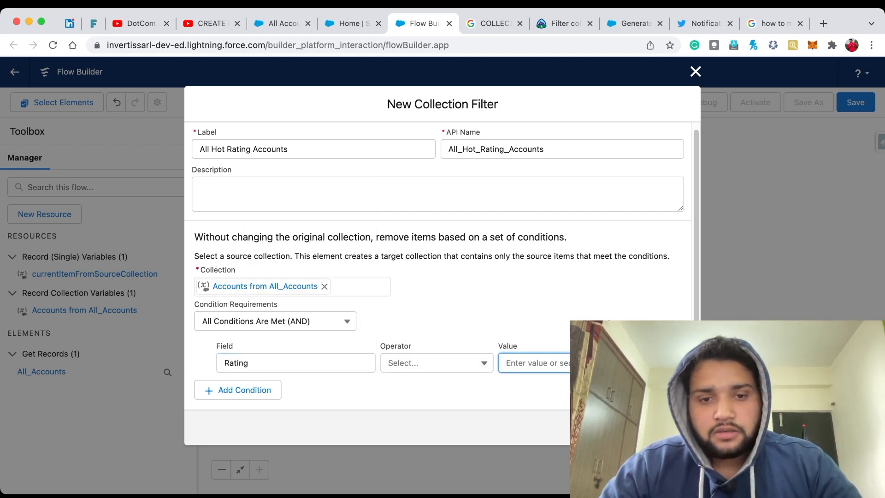
left_click(436, 363)
left_click(437, 211)
left_click(535, 363)
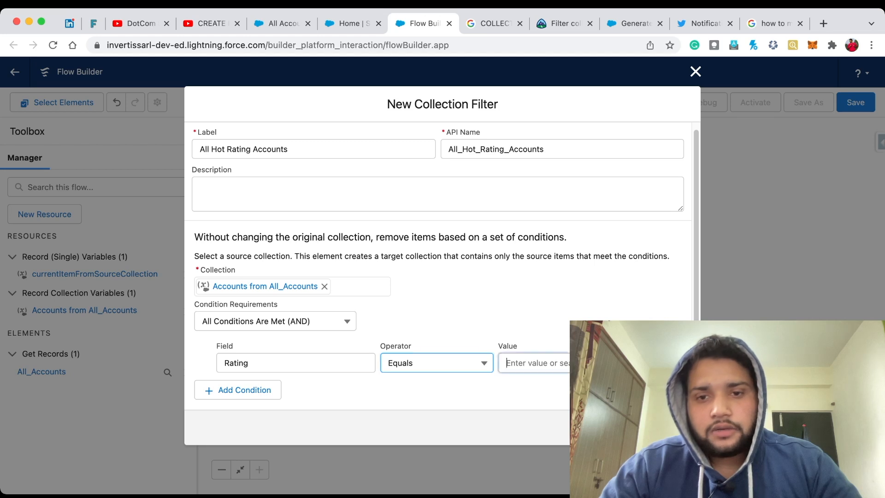
left_click(535, 240)
key("Tab")
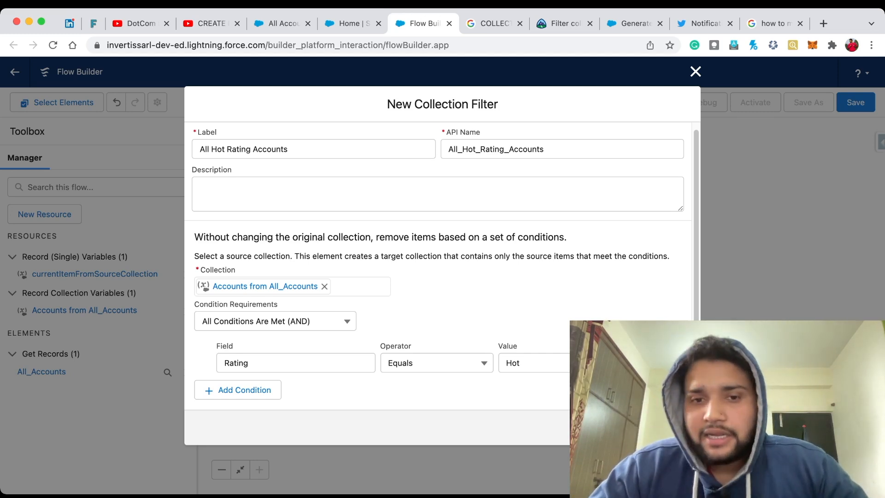
left_click(675, 428)
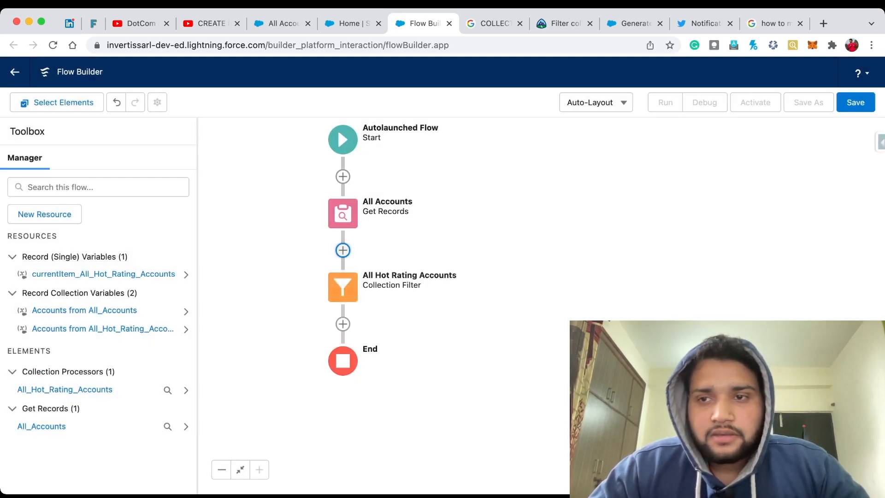
Step: Save the flow with the label "Collection Filter" and the description "Summer 22"
left_click(856, 102)
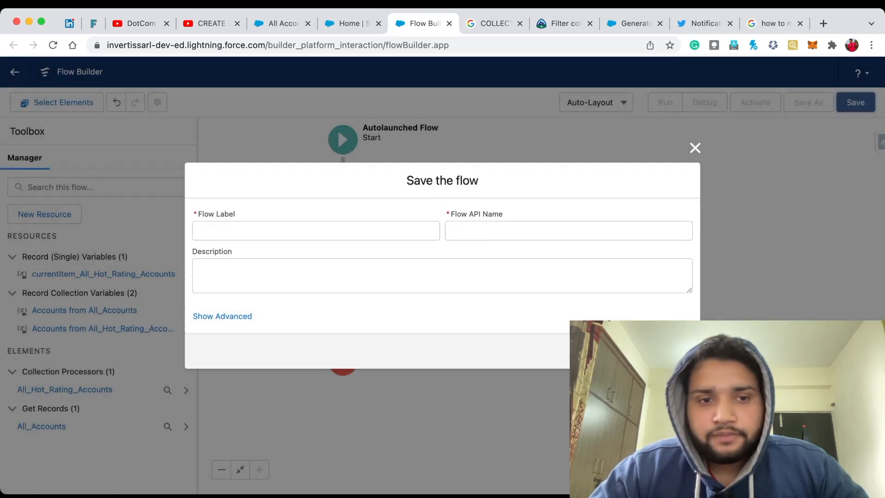
type("Co")
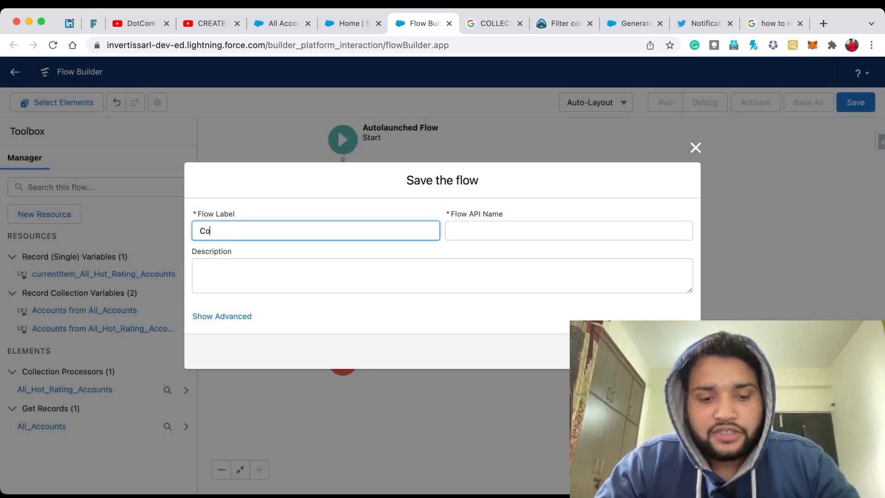
type("llection F")
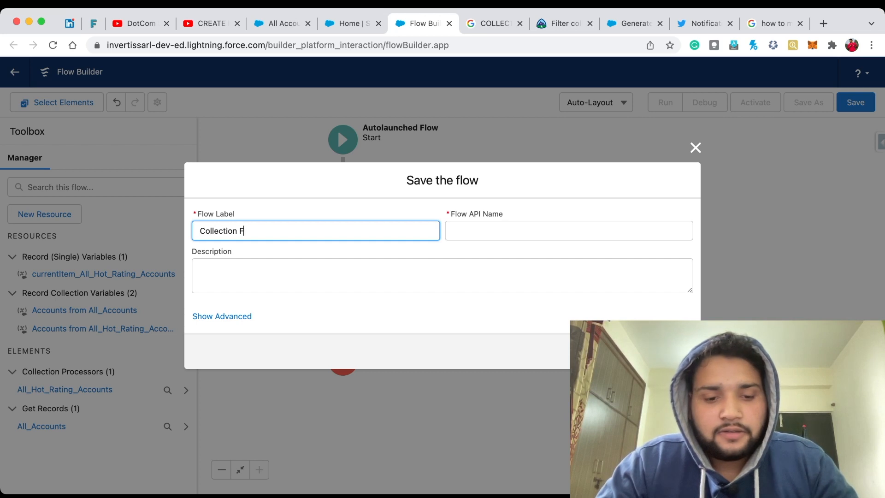
type("ilter")
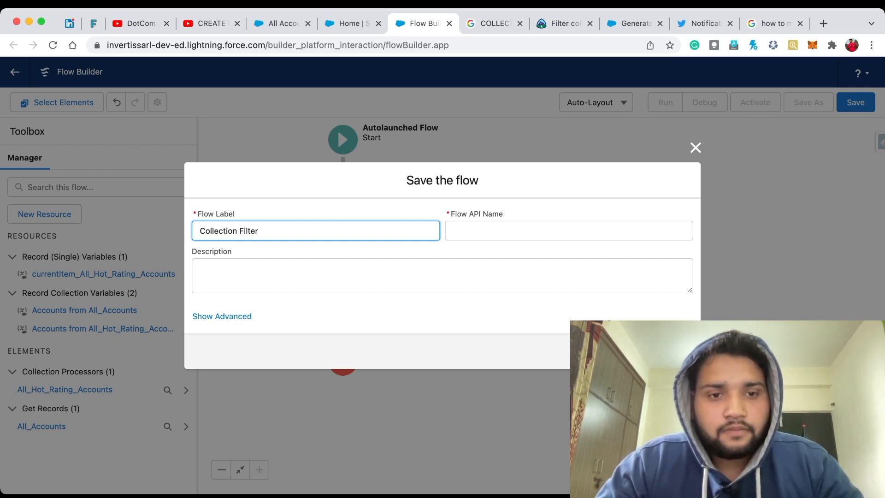
key("Tab")
key("Tab")
type("Summer ")
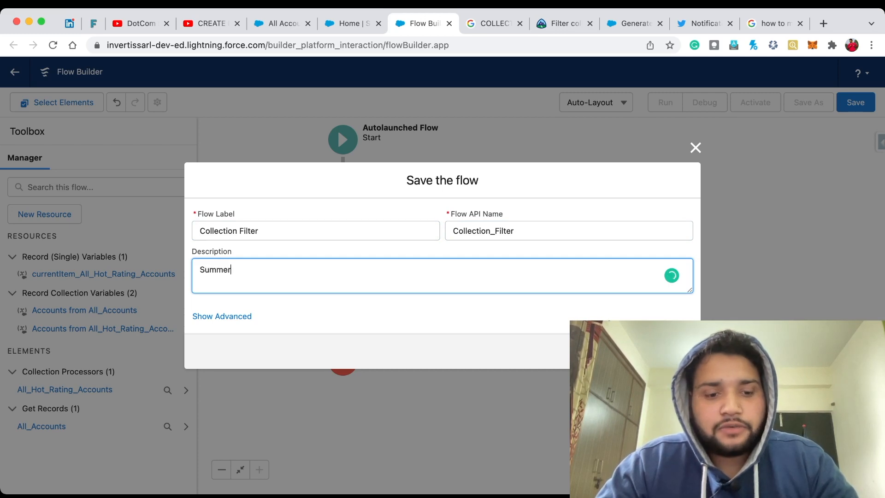
type("22")
left_click(674, 352)
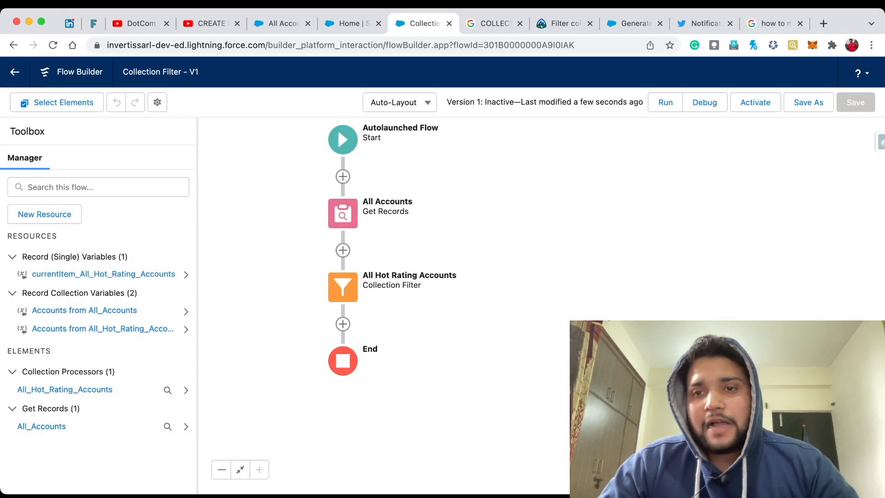
Step: Run a debug of the flow with rollback mode enabled
left_click(704, 103)
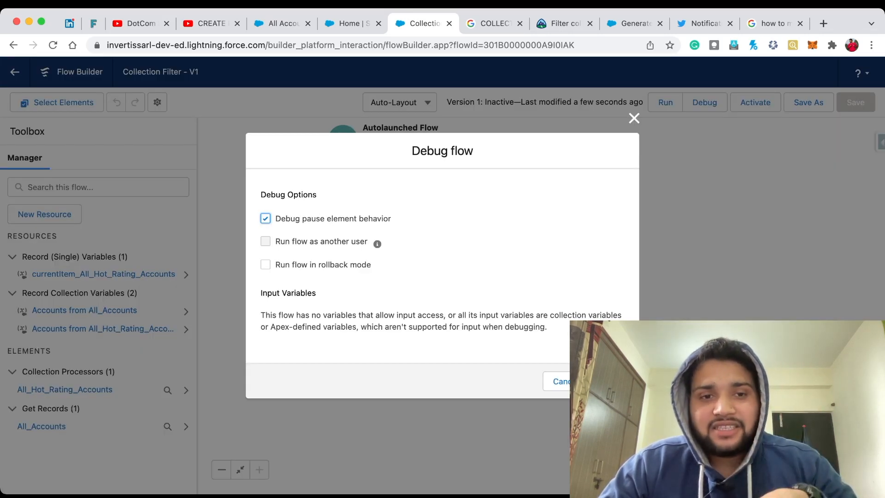
left_click(265, 265)
left_click(608, 381)
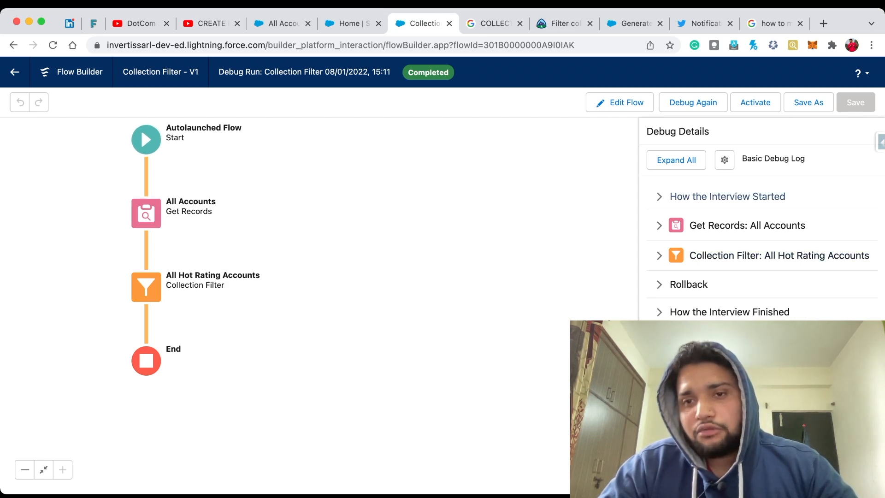
Step: Expand all debug details and examine the results of the Get Records and Collection Filter elements
left_click(676, 160)
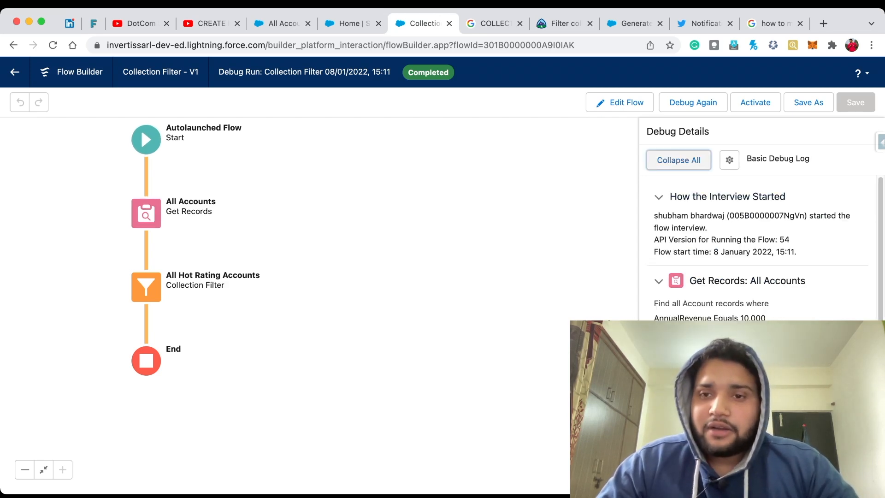
scroll(758, 245, "down", 3)
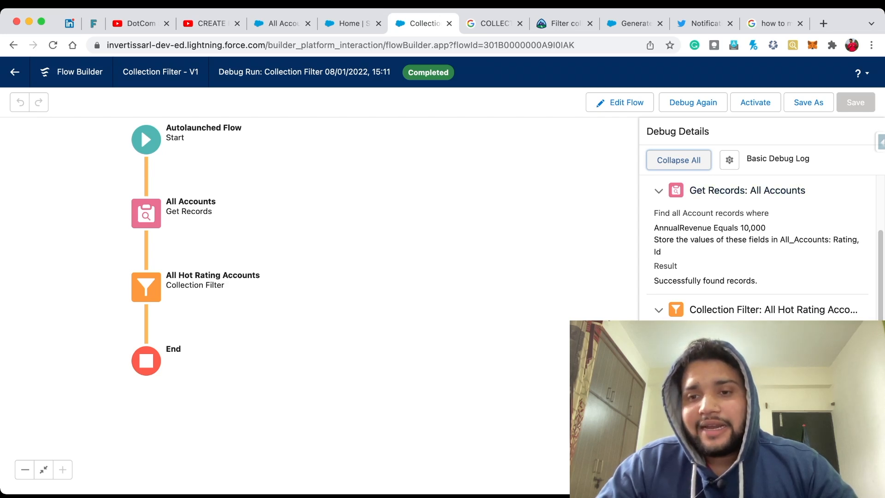
scroll(760, 245, "down", 4)
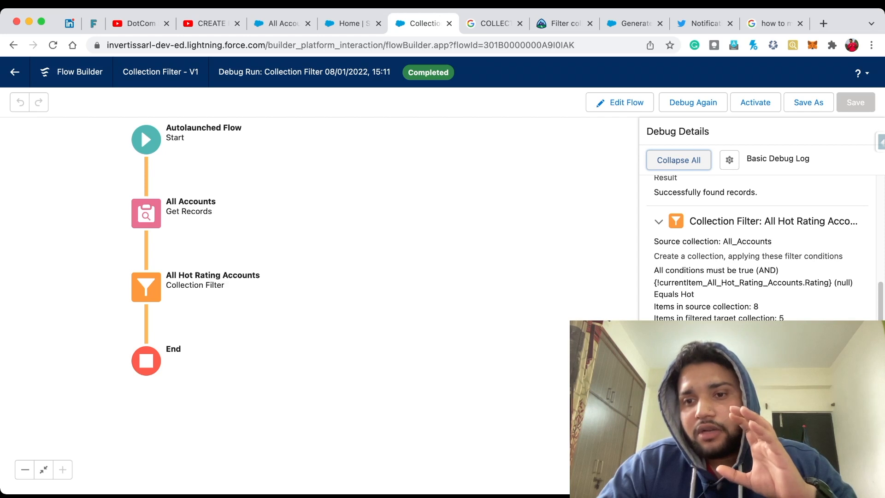
scroll(761, 248, "up", 5)
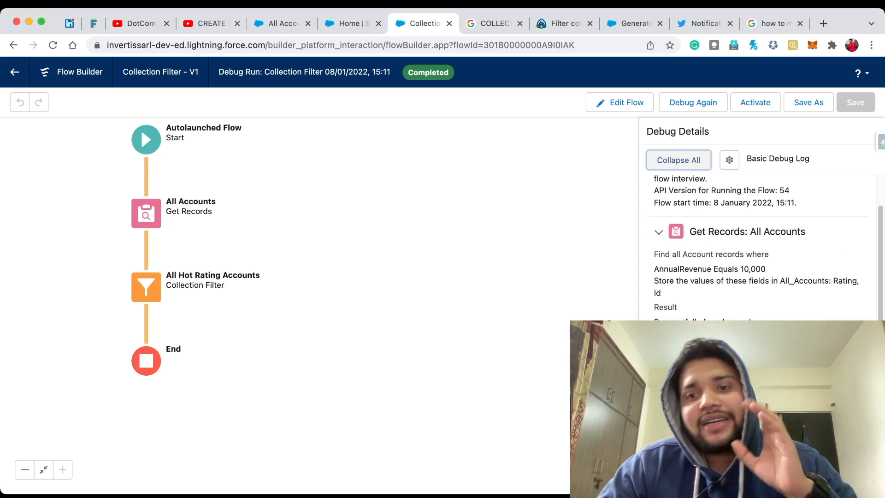
scroll(760, 242, "down", 3)
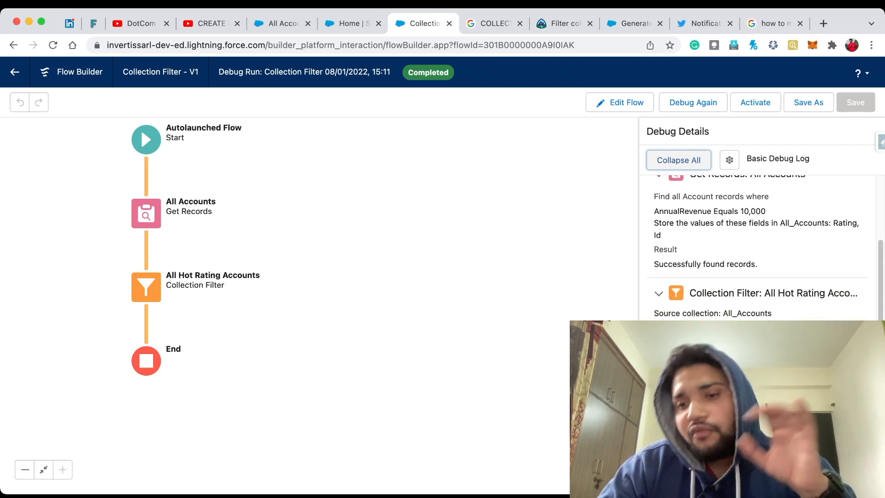
scroll(761, 244, "down", 3)
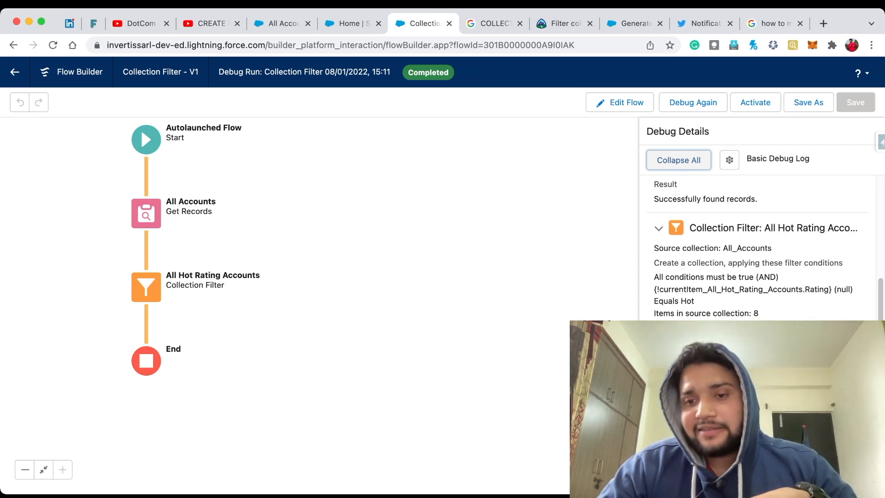
scroll(761, 245, "down", 3)
scroll(761, 244, "up", 4)
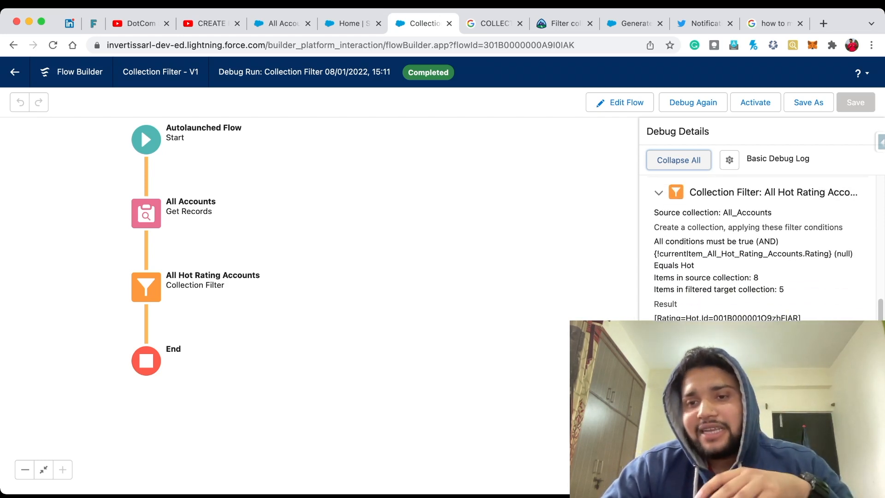
scroll(761, 244, "up", 3)
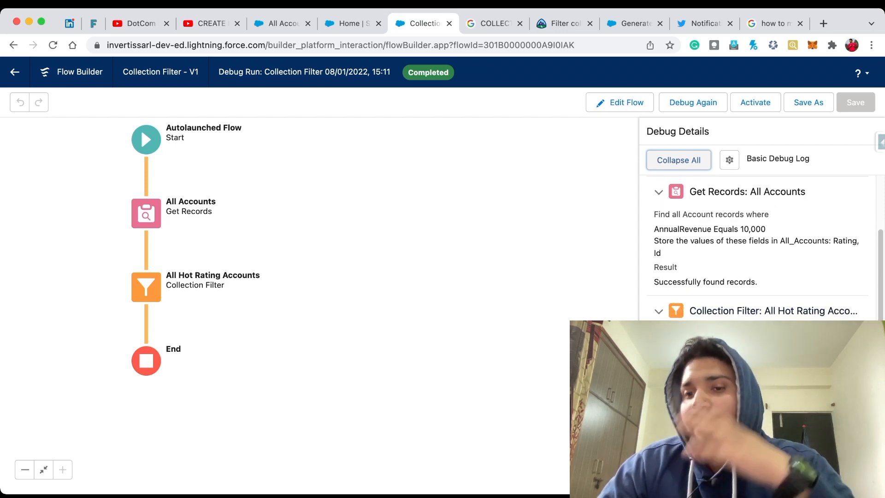
scroll(760, 245, "down", 5)
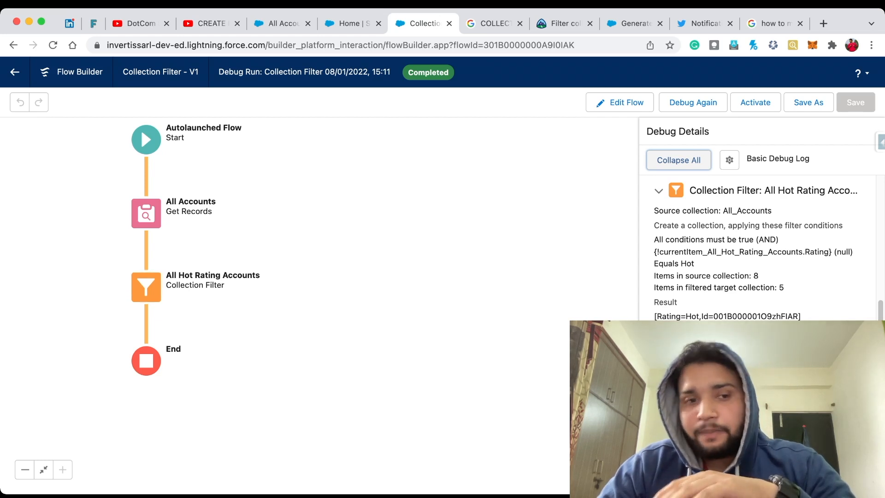
Step: Return to editing and add a Collection Filter labelled "All Cold Account" after All Hot Rating Accounts, with "Accounts from All_Accounts" as its source collection
left_click(620, 102)
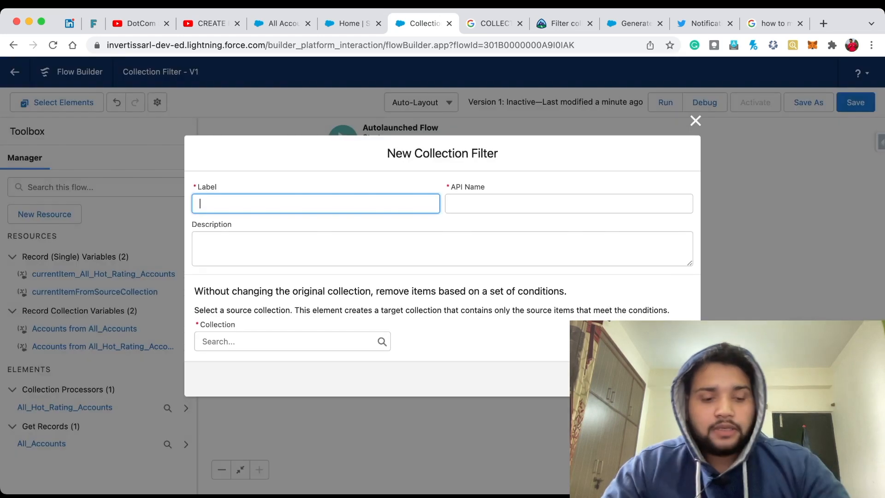
type("All C")
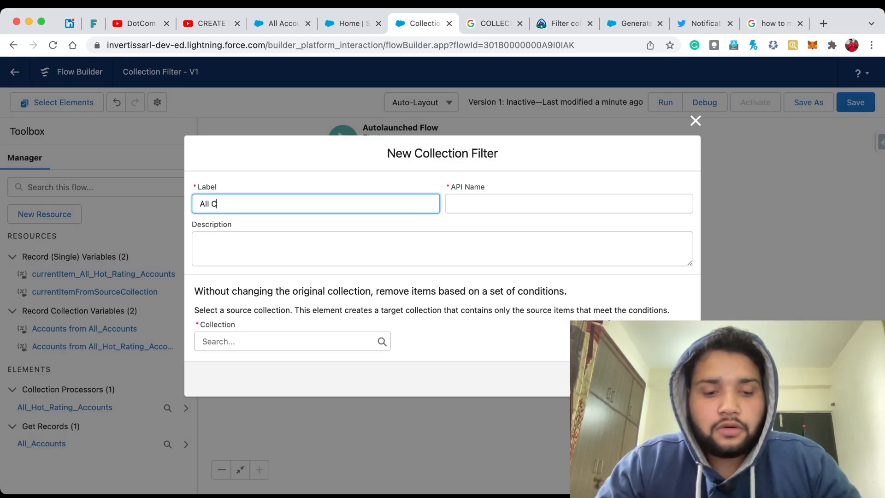
type("old Acco")
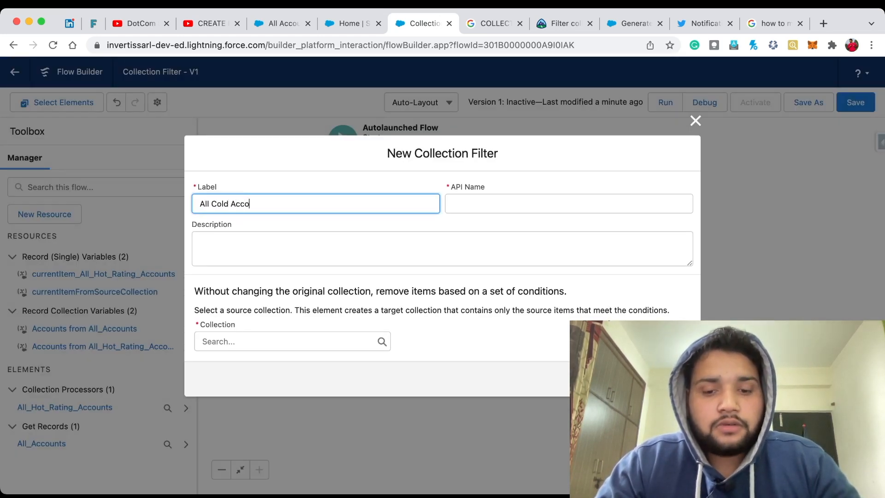
type("unt")
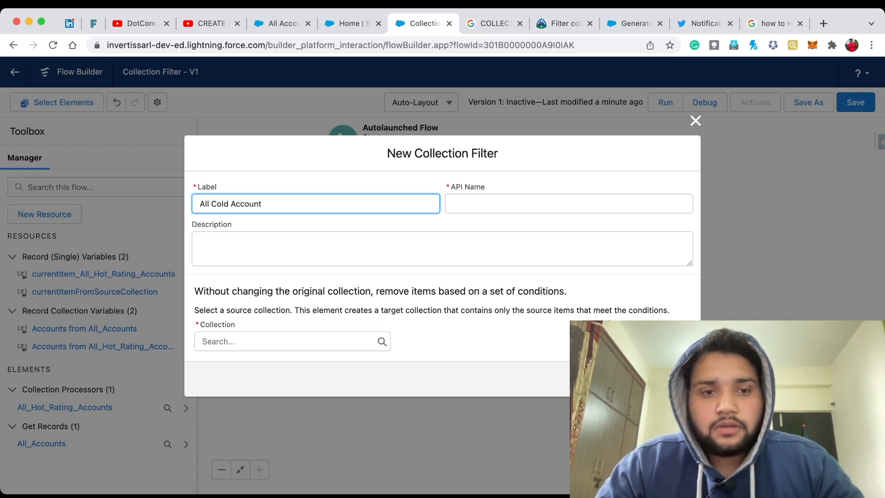
key("Tab")
key("Tab")
key("Tab")
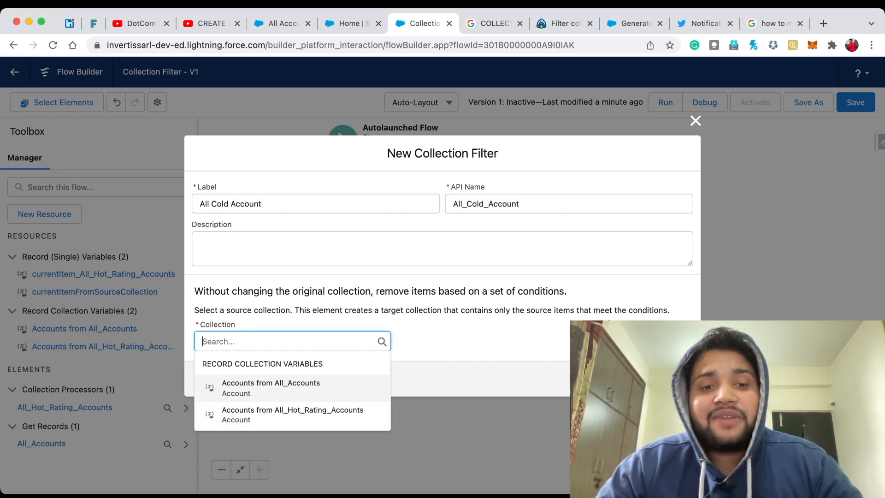
left_click(263, 390)
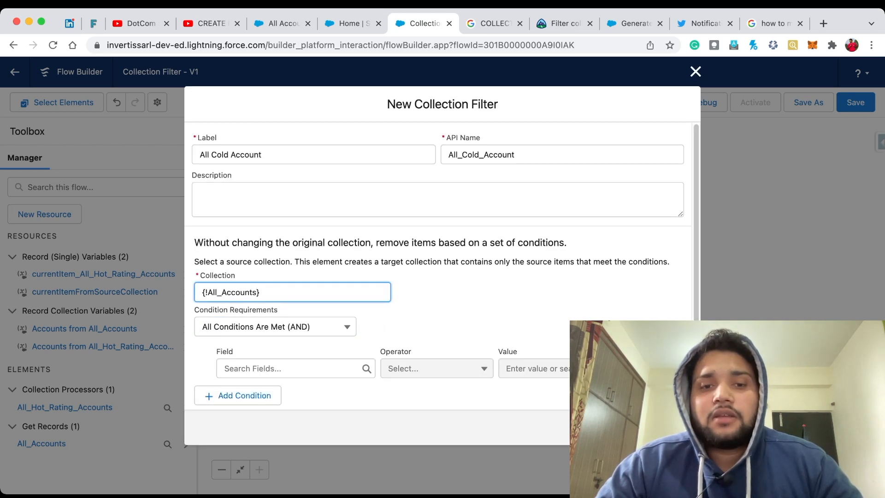
Step: Set the All Cold Account filter's condition to Rating Equals Cold and finish creating the element
left_click(291, 368)
type("Ratin")
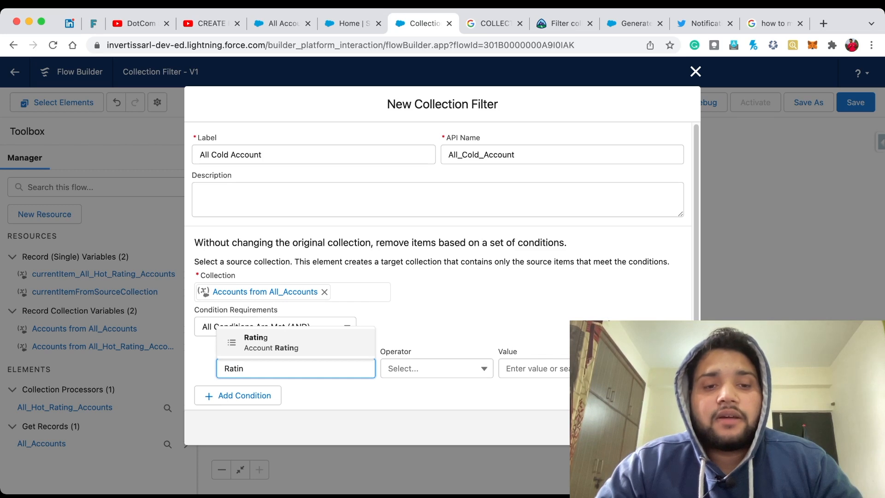
left_click(271, 343)
left_click(434, 369)
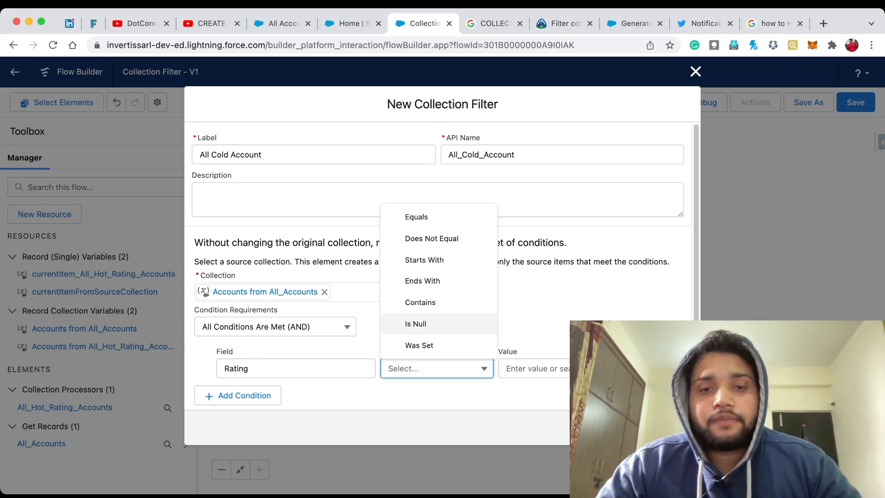
left_click(416, 217)
left_click(549, 368)
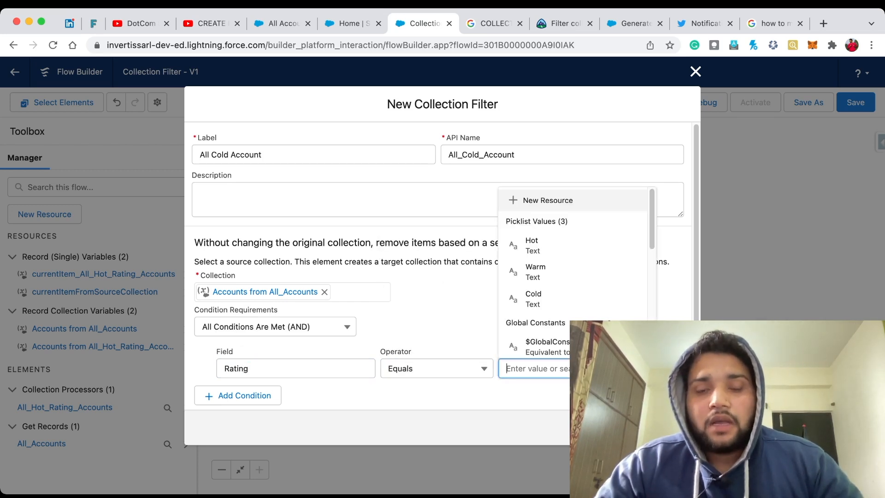
left_click(599, 302)
left_click(677, 428)
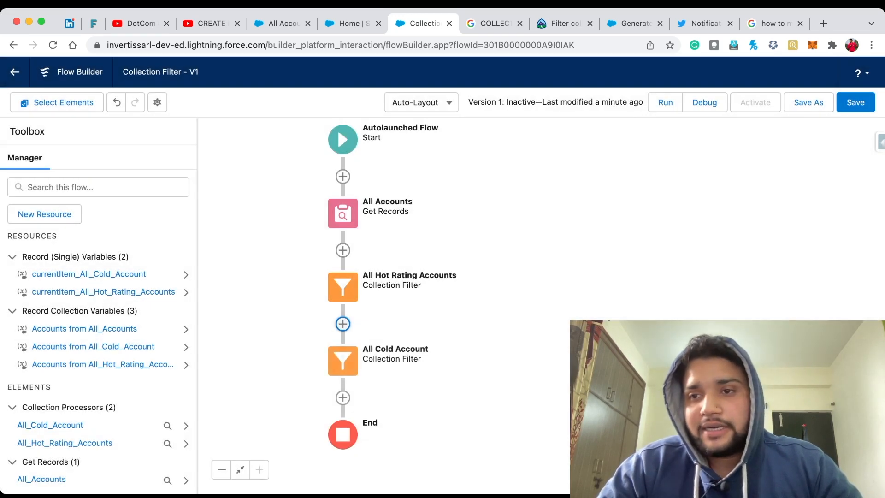
Step: Save the updated flow and debug it again in rollback mode
left_click(856, 102)
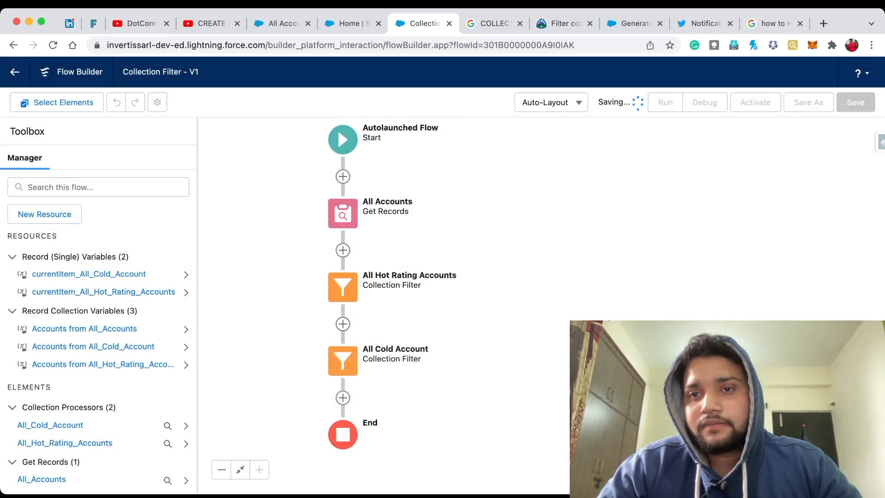
left_click(705, 102)
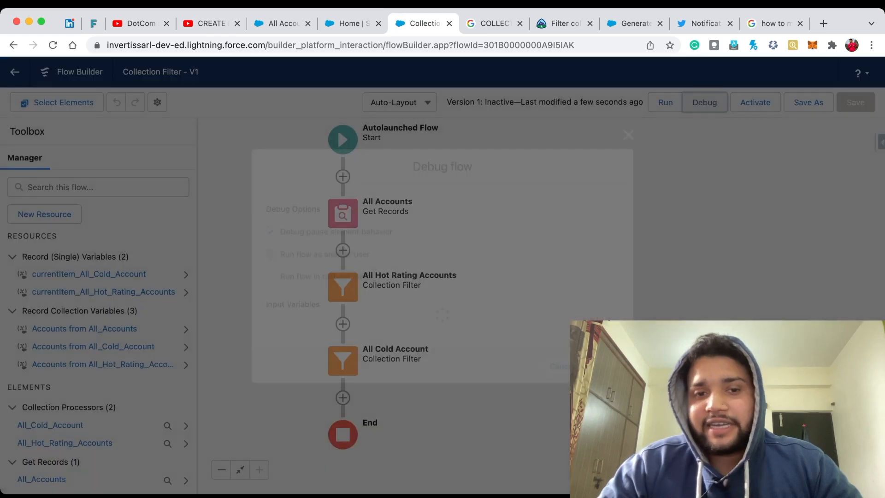
left_click(265, 265)
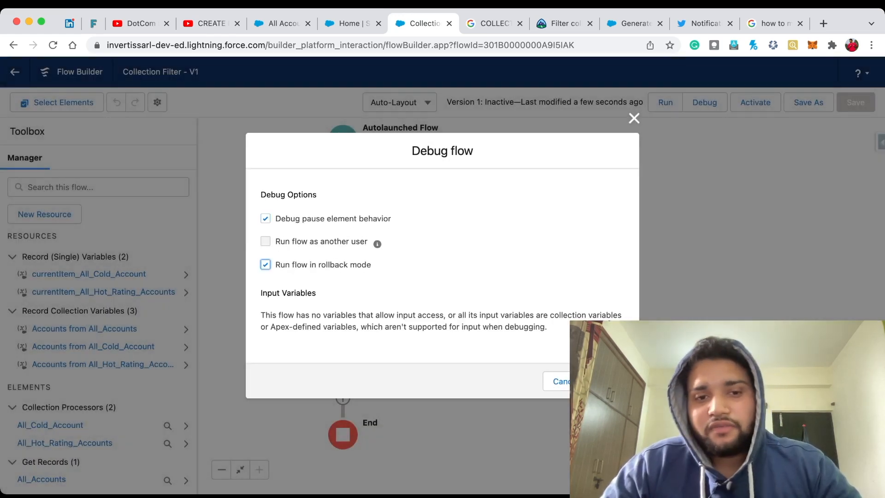
left_click(611, 381)
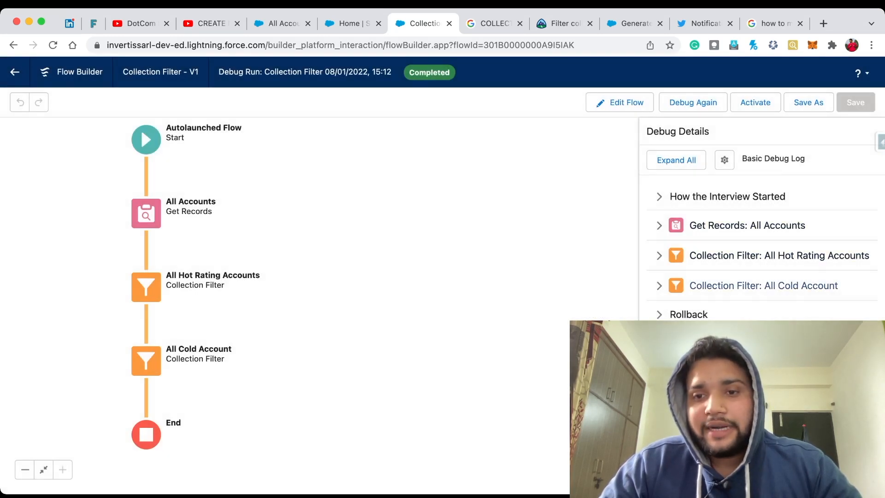
Step: Examine the debug details of the All Hot Rating Accounts and All Cold Account filters
left_click(765, 255)
scroll(766, 256, "down", 1)
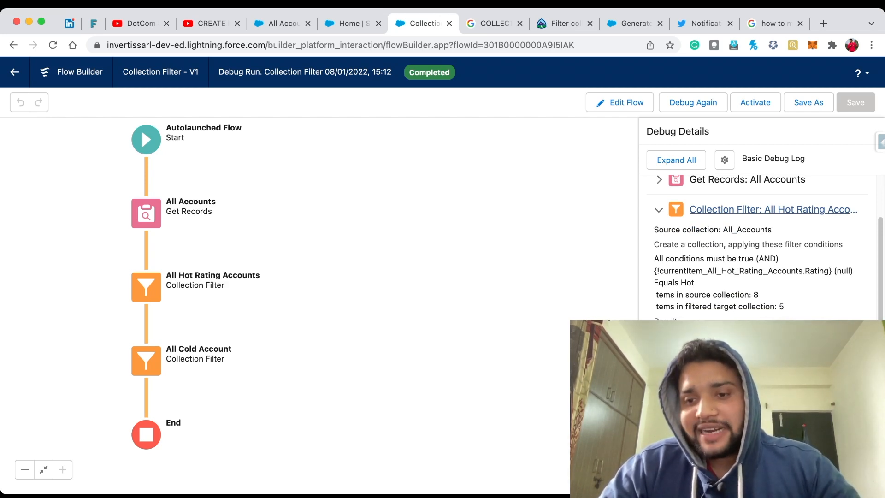
scroll(761, 249, "down", 3)
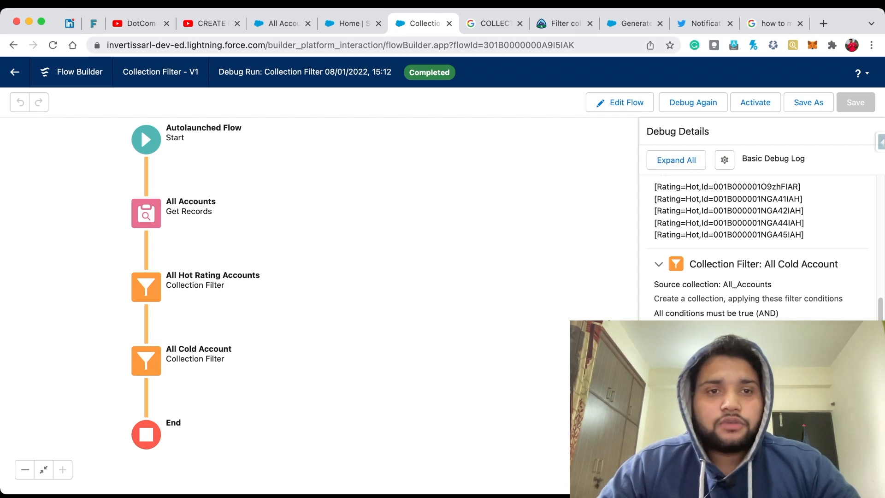
Step: In the All Accounts list, change the Rating of Grand Hotels & Resorts Ltd to Warm and save the change
left_click(283, 24)
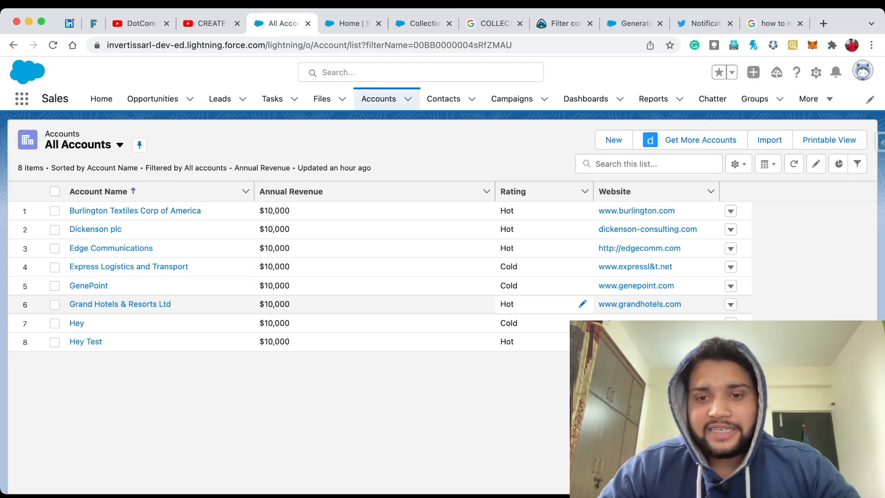
left_click(582, 303)
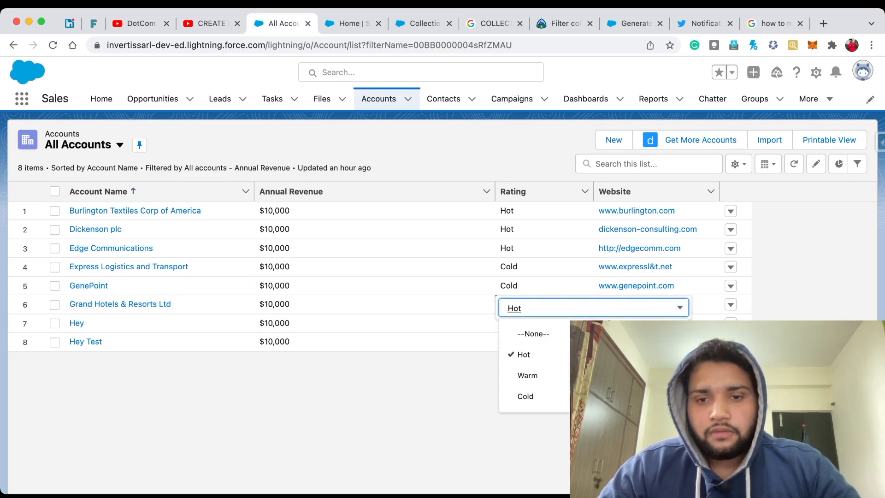
left_click(528, 376)
left_click(468, 478)
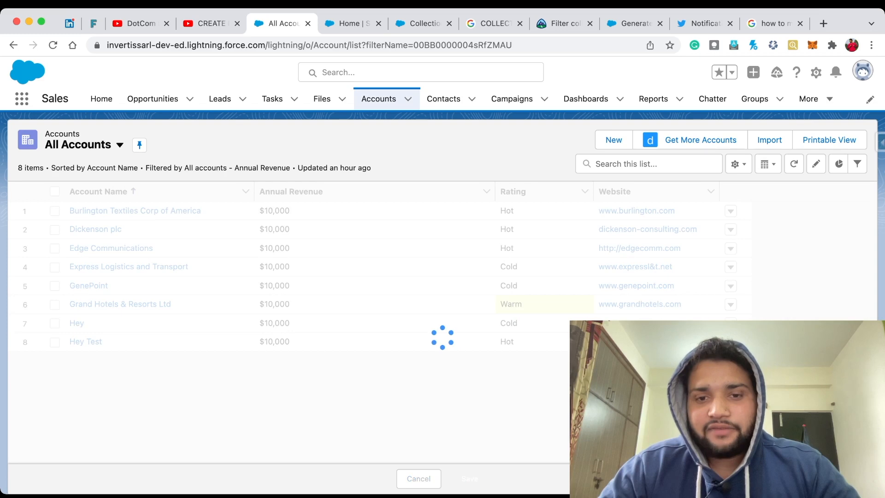
Step: Return to the Collection Filter flow and rerun its debug in rollback mode with the changed account rating
left_click(425, 23)
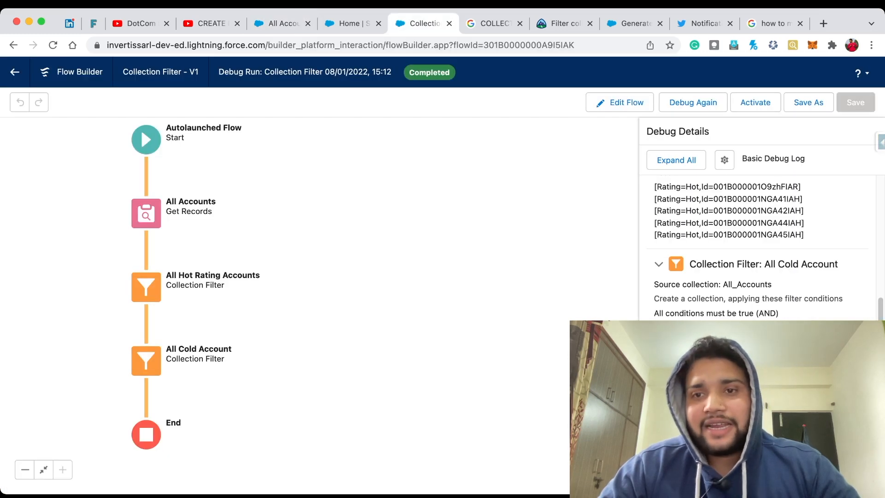
left_click(693, 102)
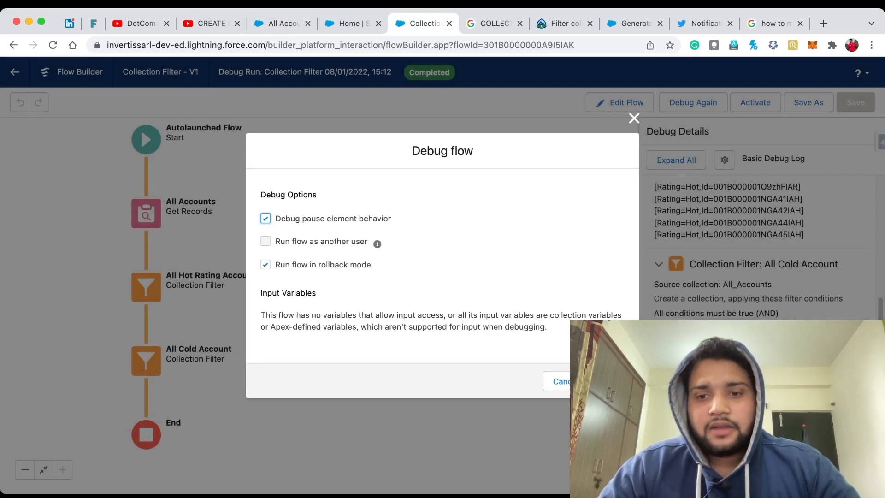
left_click(612, 382)
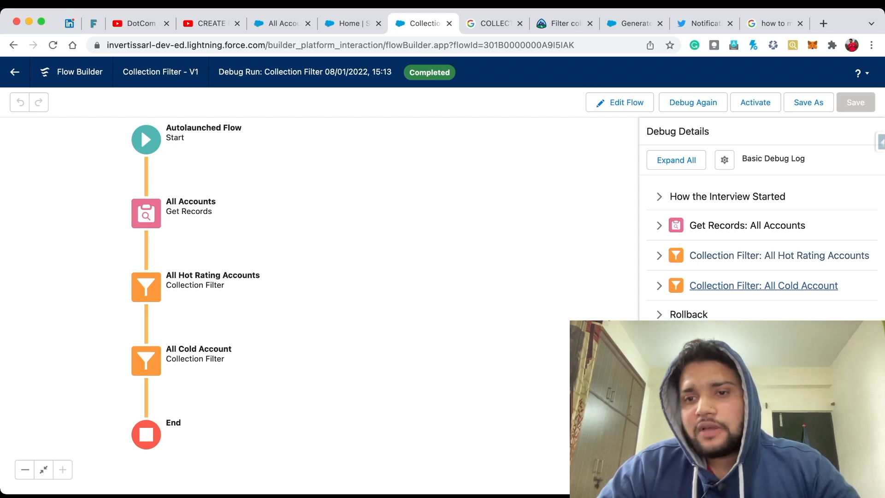
Step: Review the new run's source and filtered collections for All Hot Rating Accounts and the All Cold Account filter details
left_click(761, 256)
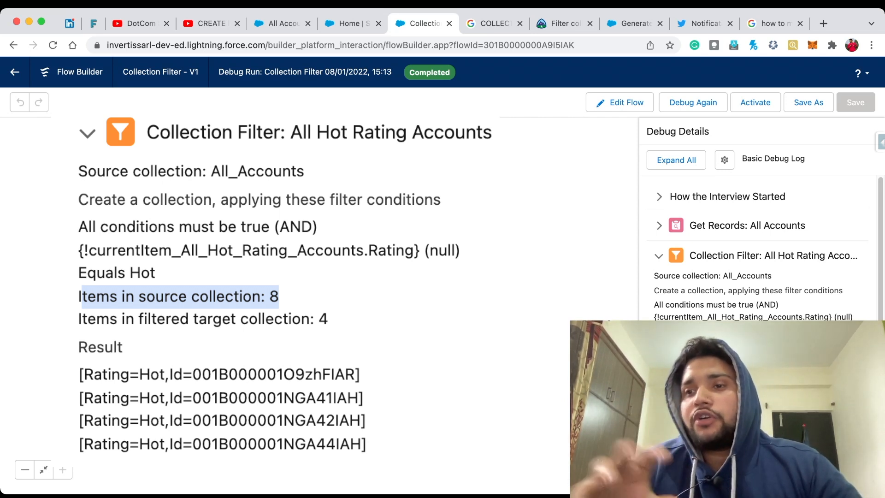
scroll(761, 249, "down", 2)
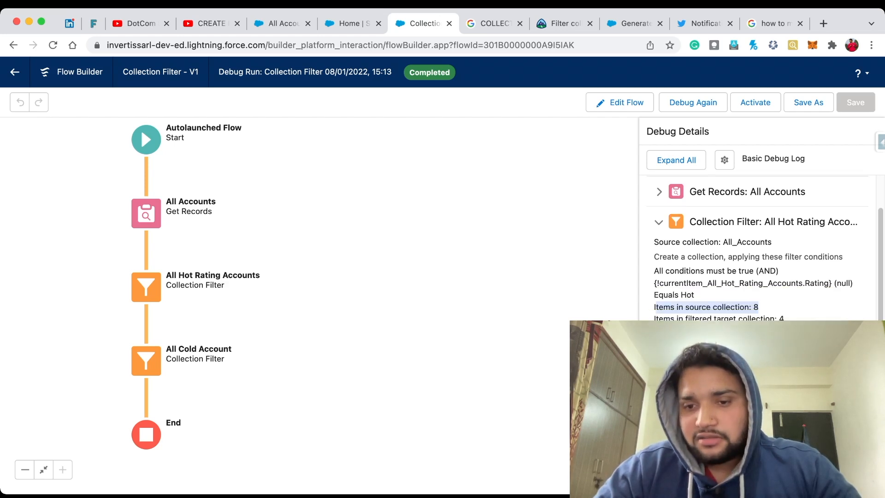
scroll(761, 249, "down", 5)
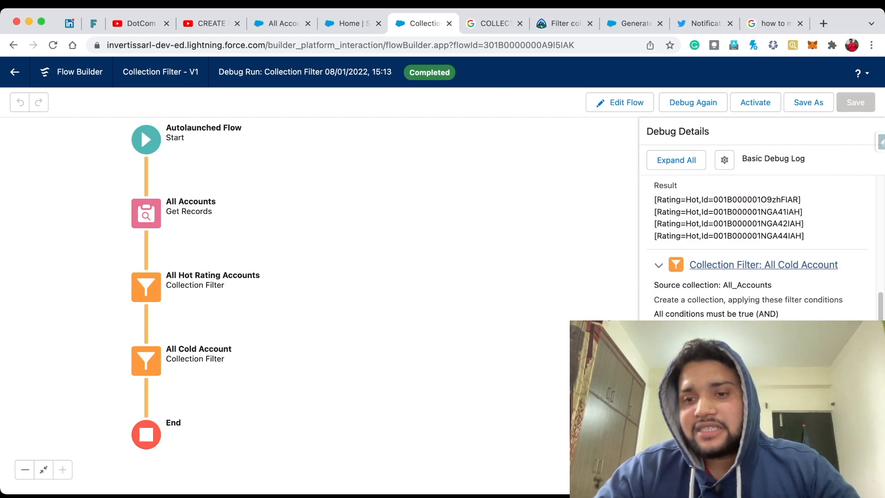